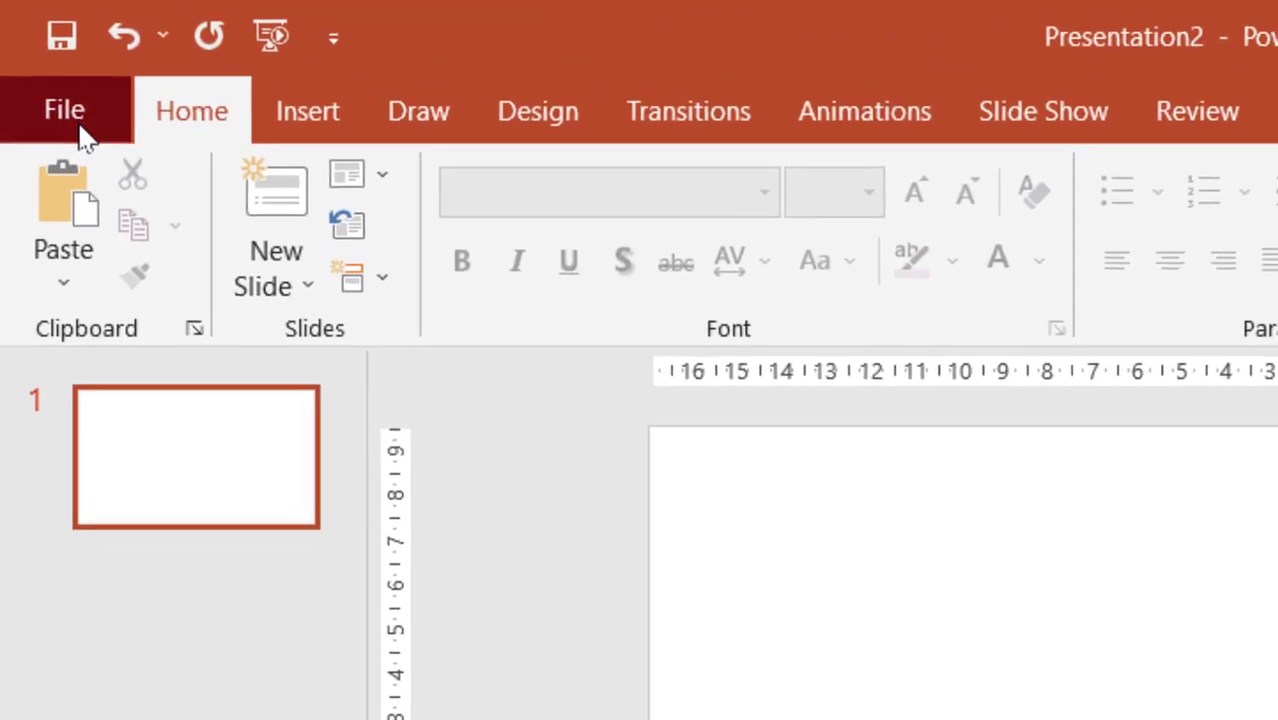
Step: Go to the Account page and expand the Office Theme list, currently set to Colorful
left_click(80, 128)
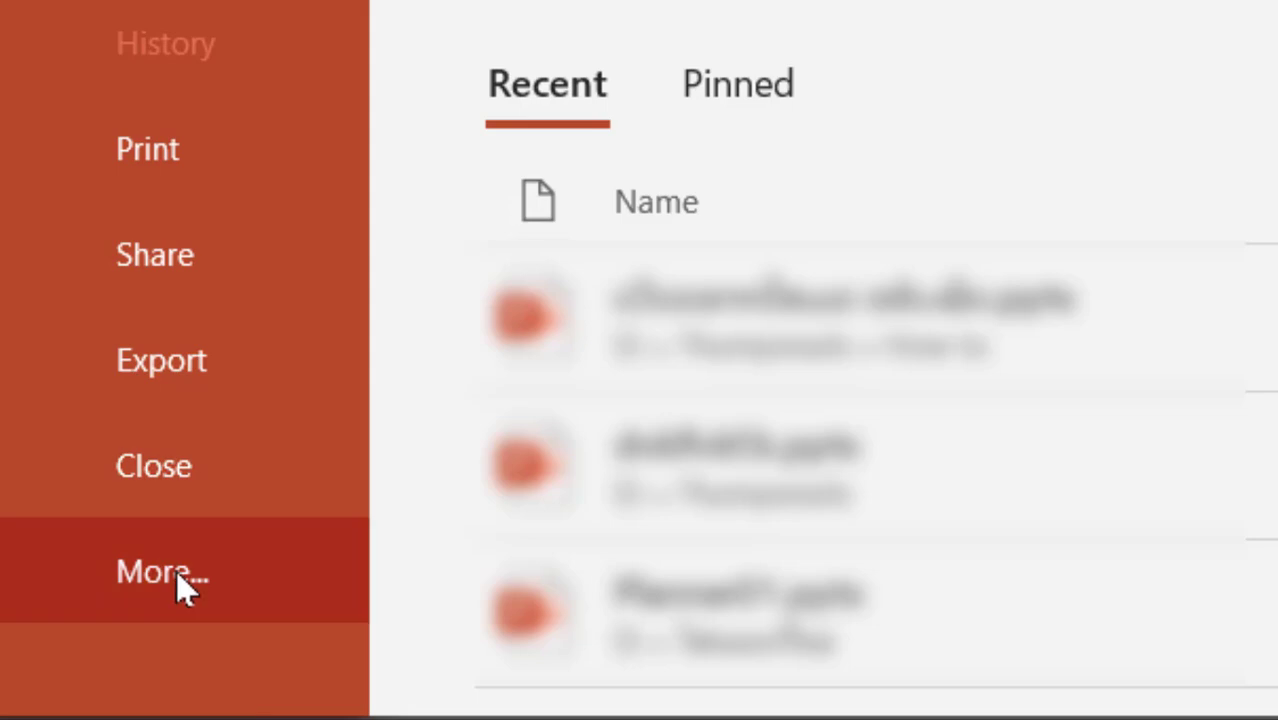
left_click(176, 568)
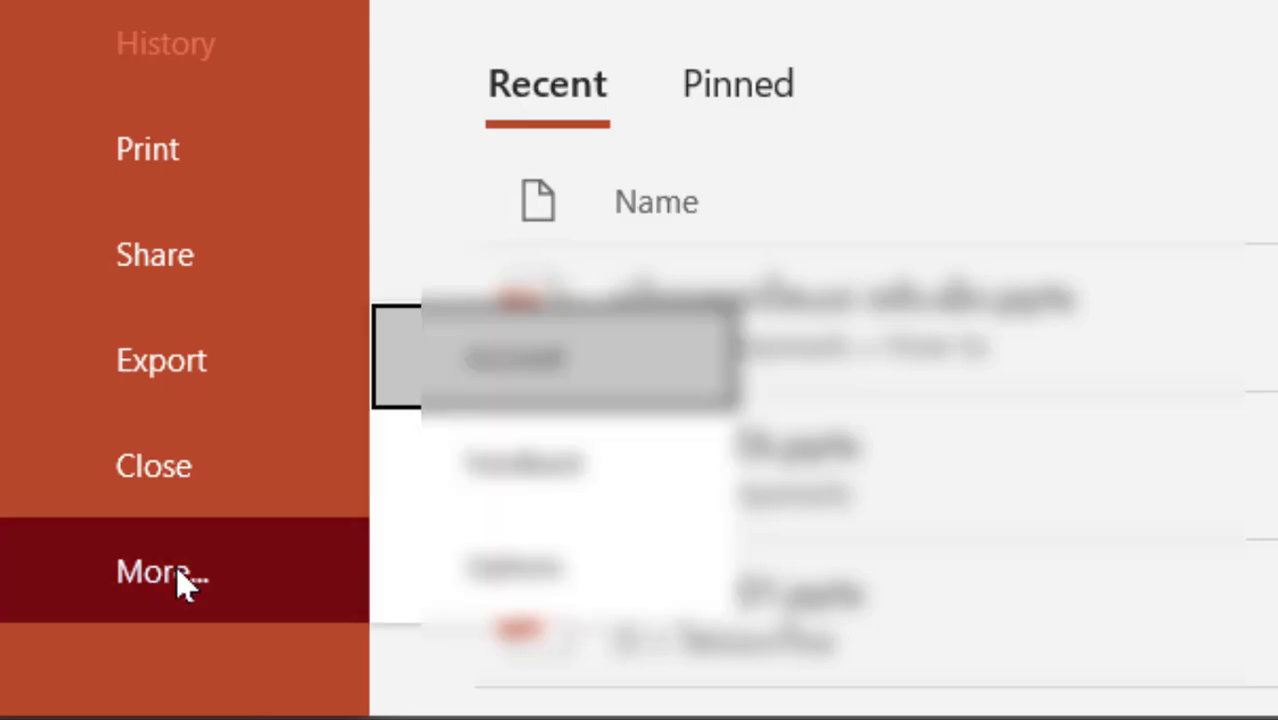
left_click(556, 376)
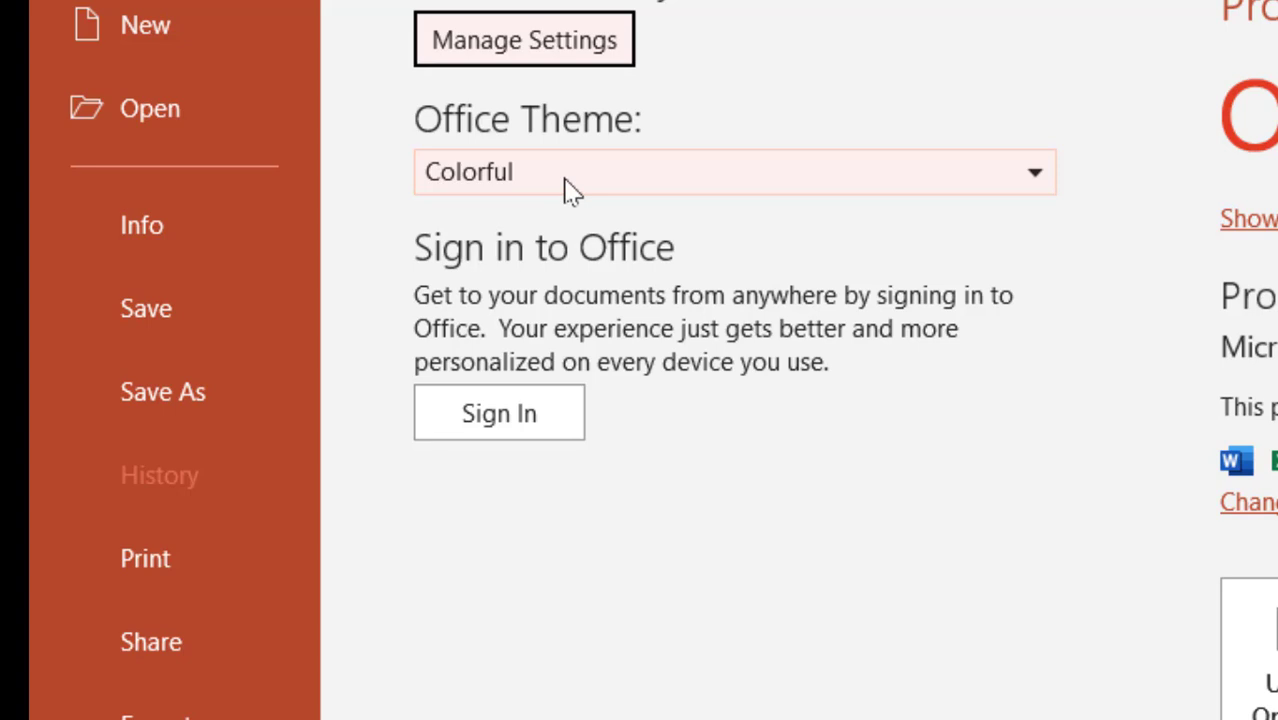
left_click(612, 180)
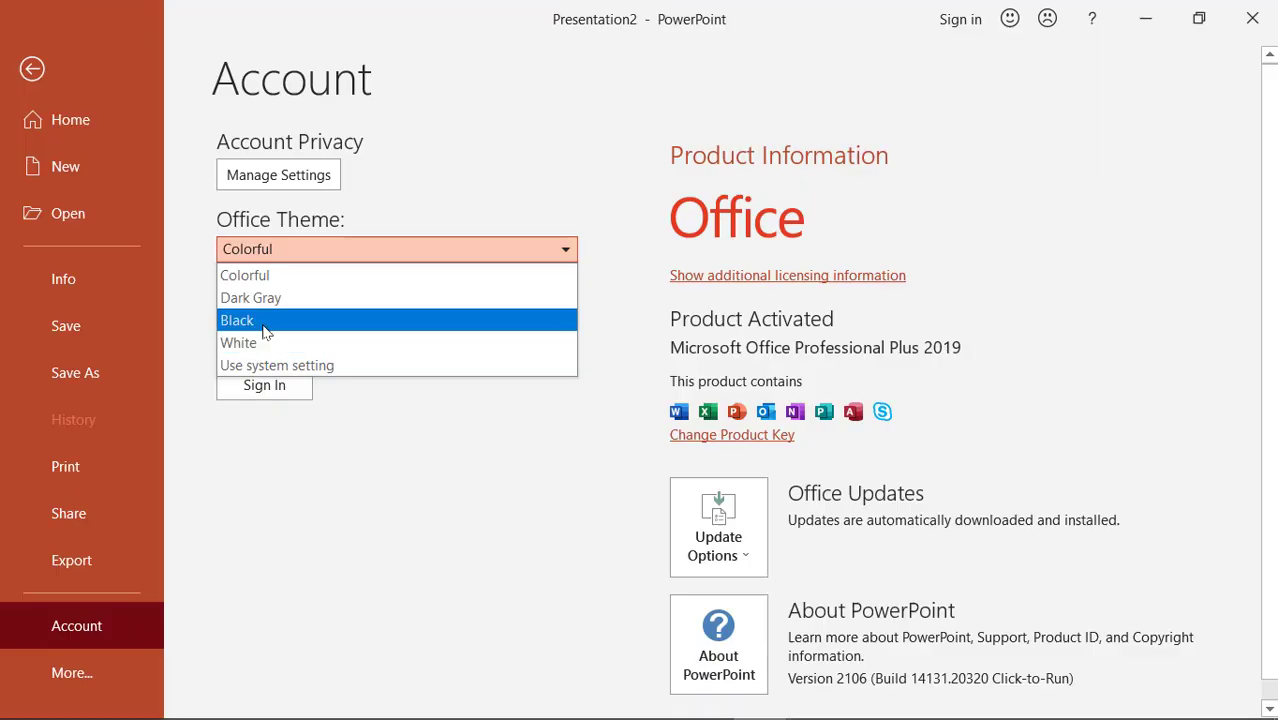
Step: Set the Office theme to Black and return to the presentation
left_click(262, 321)
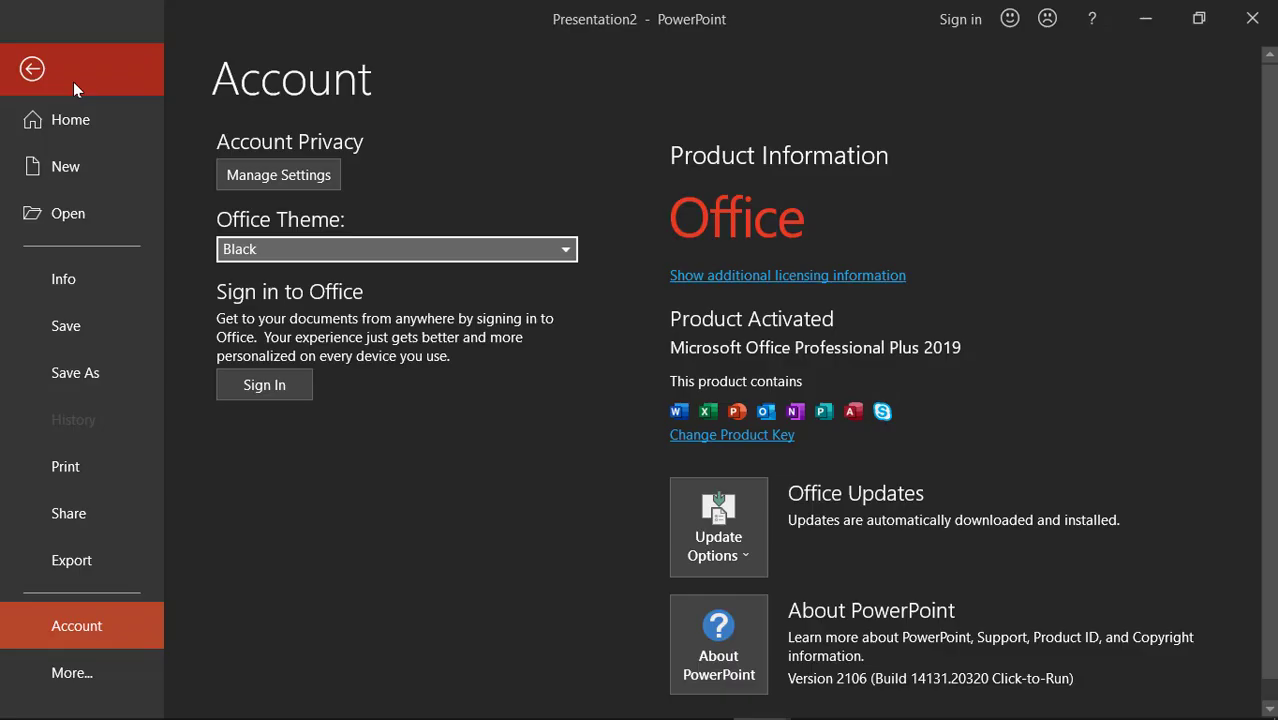
left_click(74, 84)
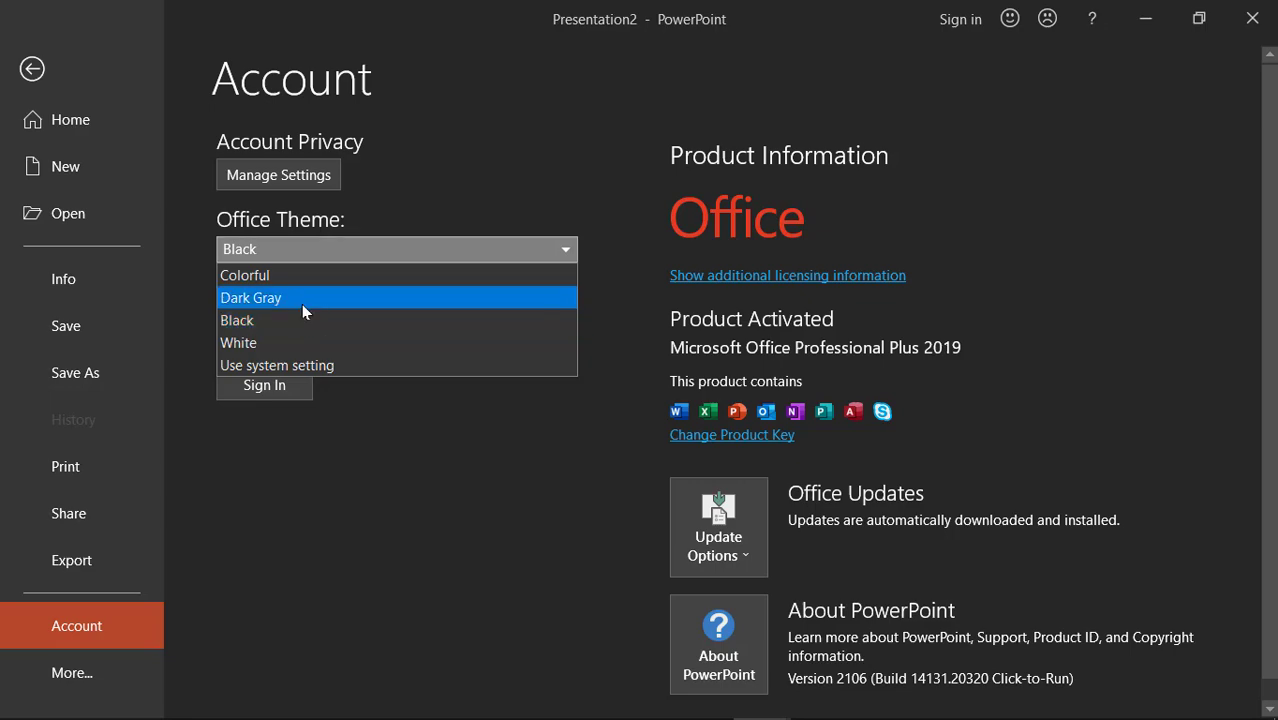
Step: Set the Office theme to Dark Gray and return to the presentation
left_click(302, 304)
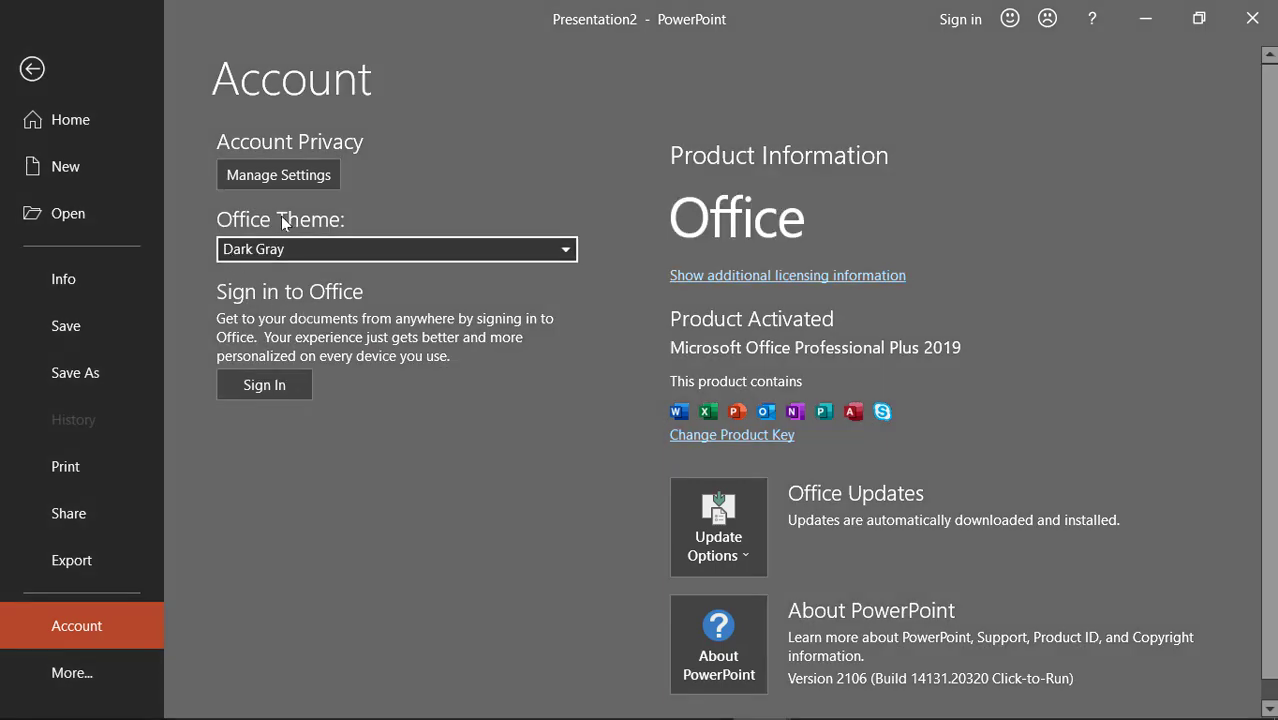
left_click(51, 80)
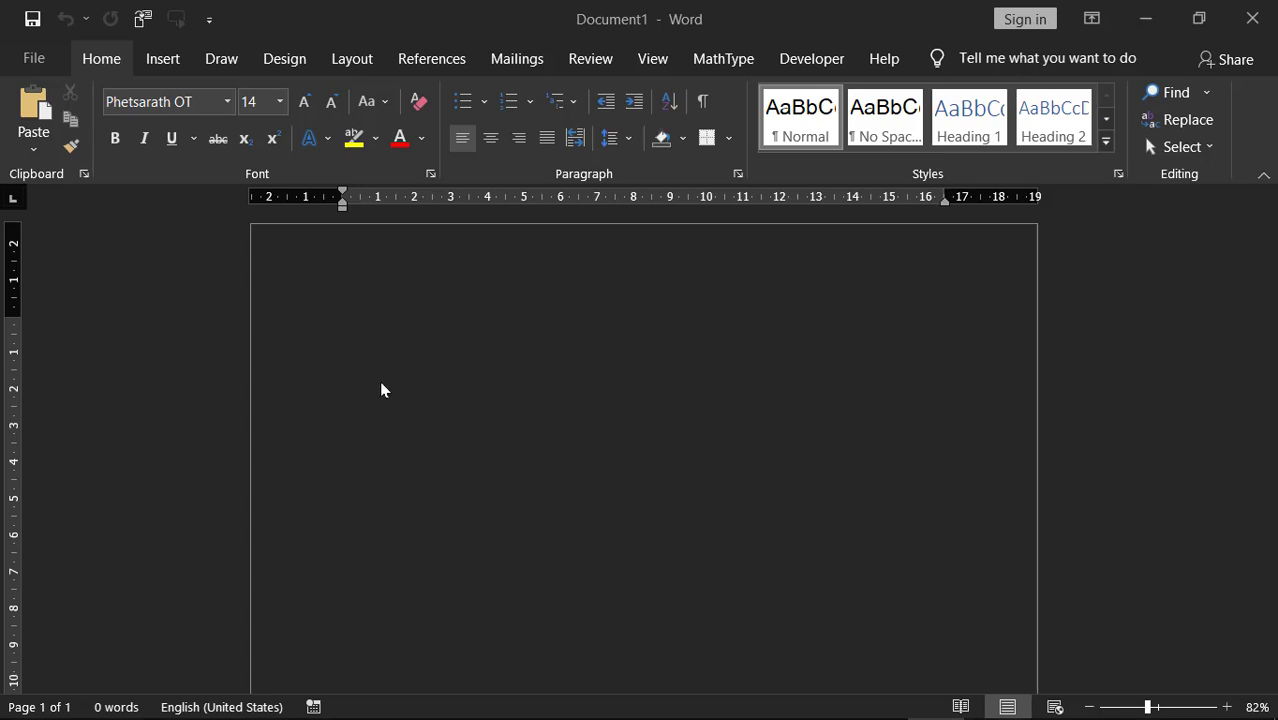
Step: Use View > Switch Modes to show Word's blank page in light white
scroll(381, 383, "down", 1)
scroll(474, 500, "up", 1)
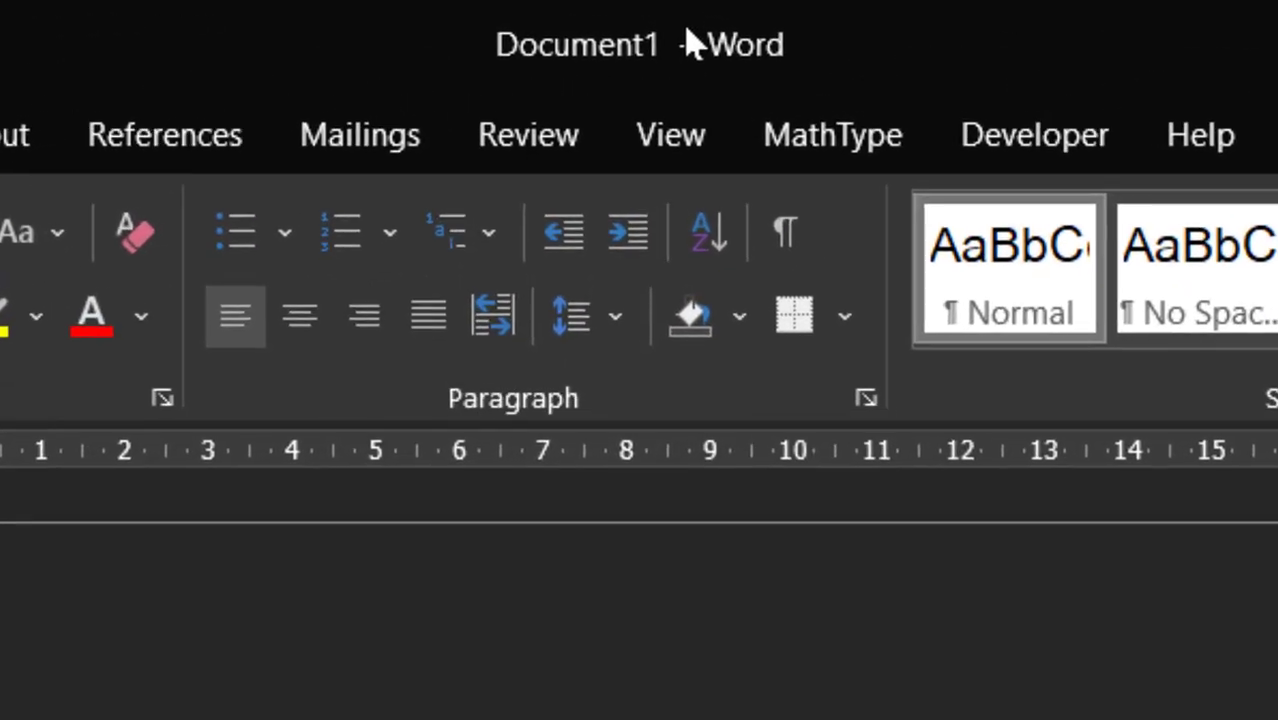
left_click(671, 135)
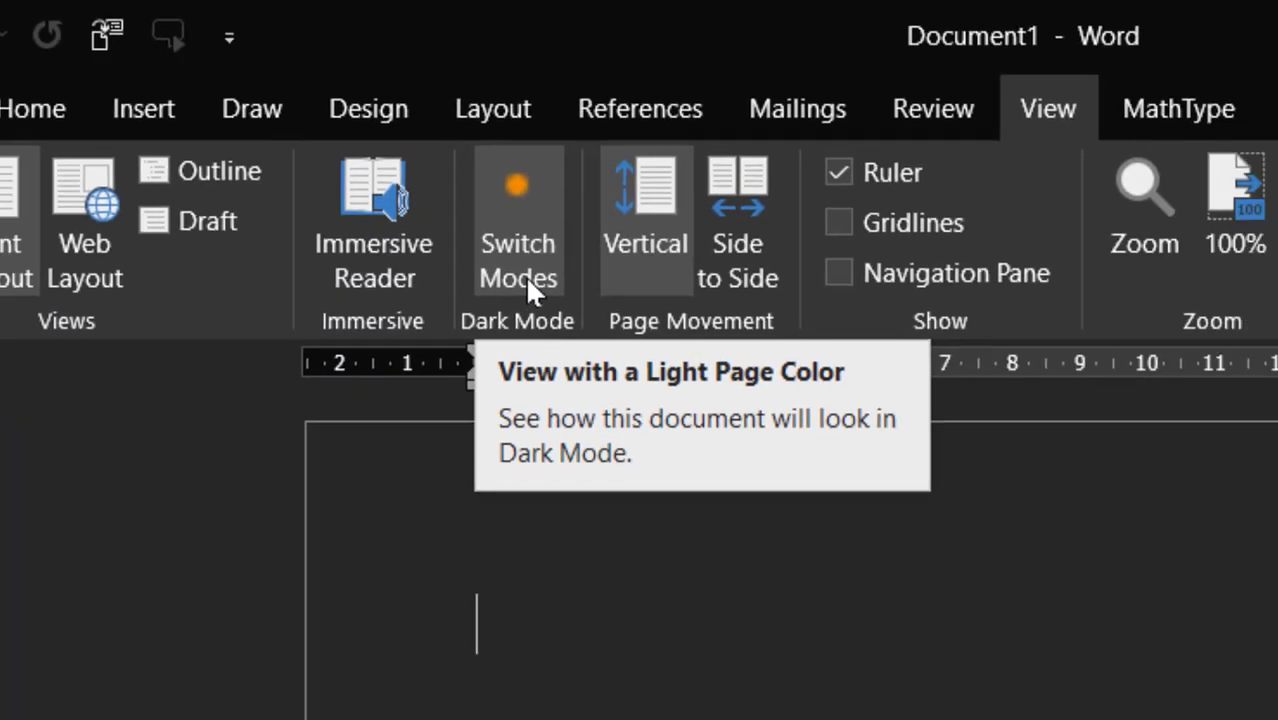
left_click(605, 330)
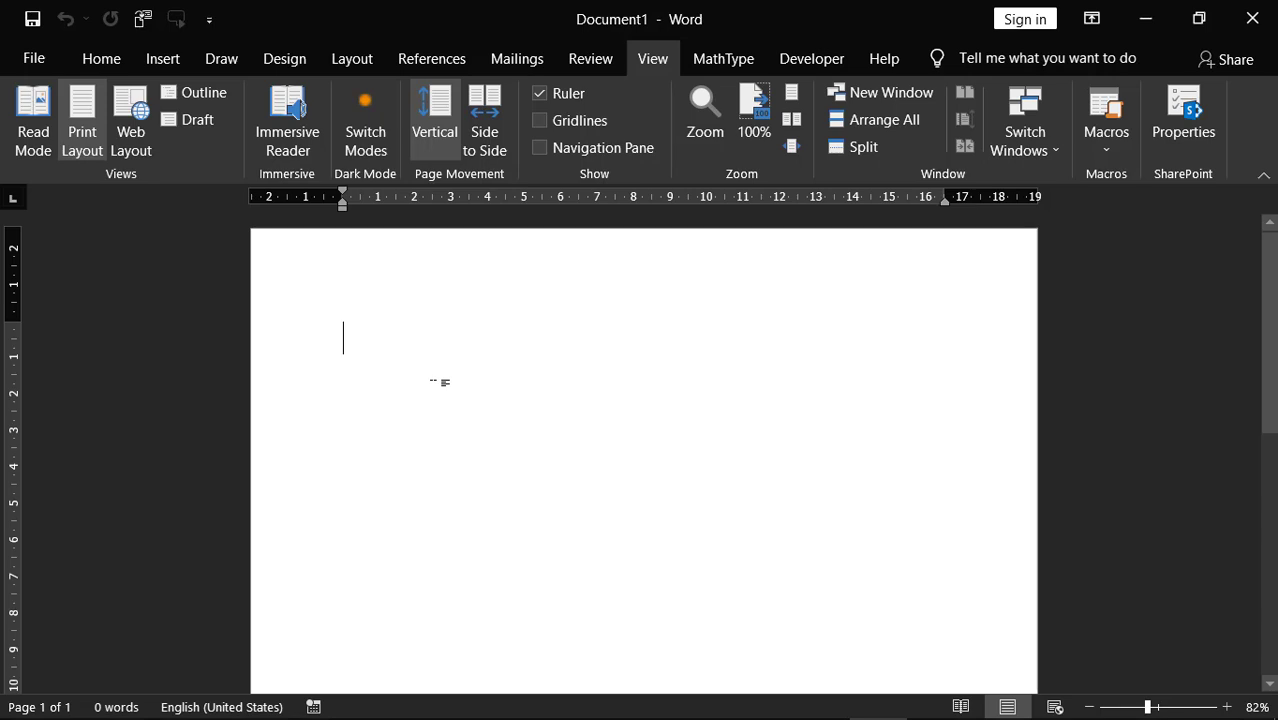
Step: Toggle Switch Modes repeatedly between dark and light, ending on the dark page
left_click(358, 111)
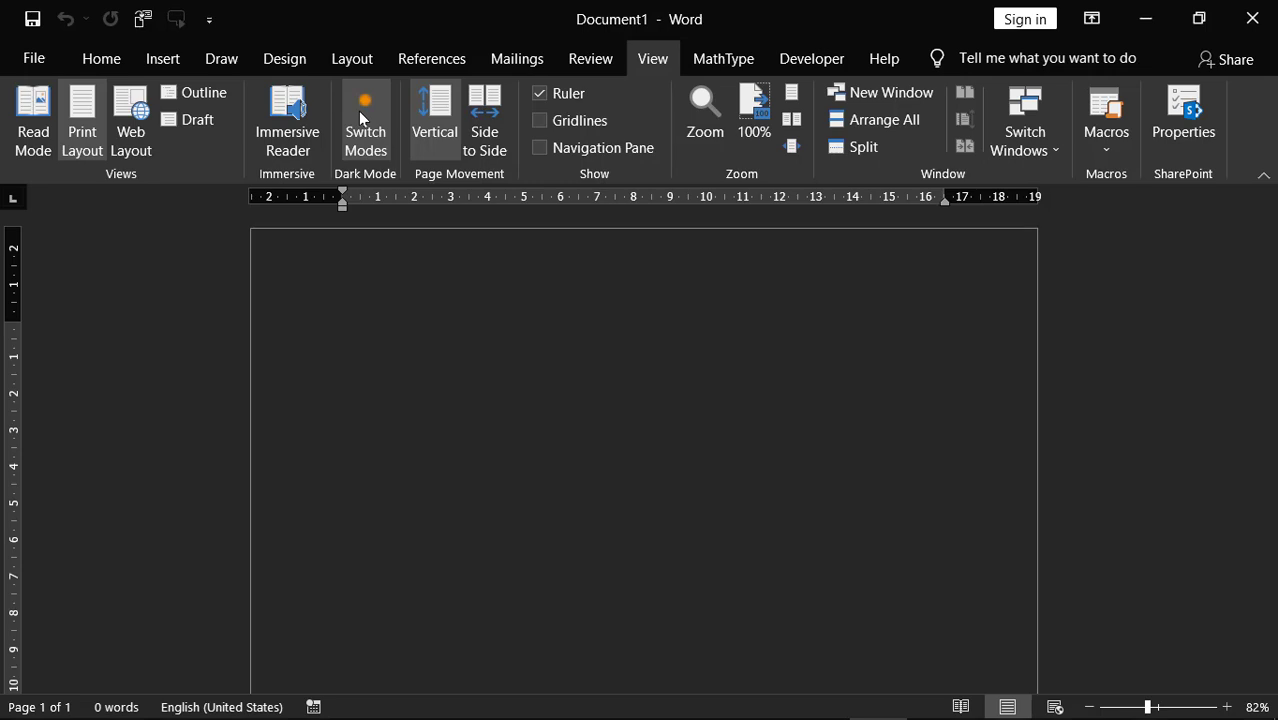
left_click(359, 113)
left_click(359, 113)
left_click(360, 113)
left_click(360, 117)
left_click(352, 130)
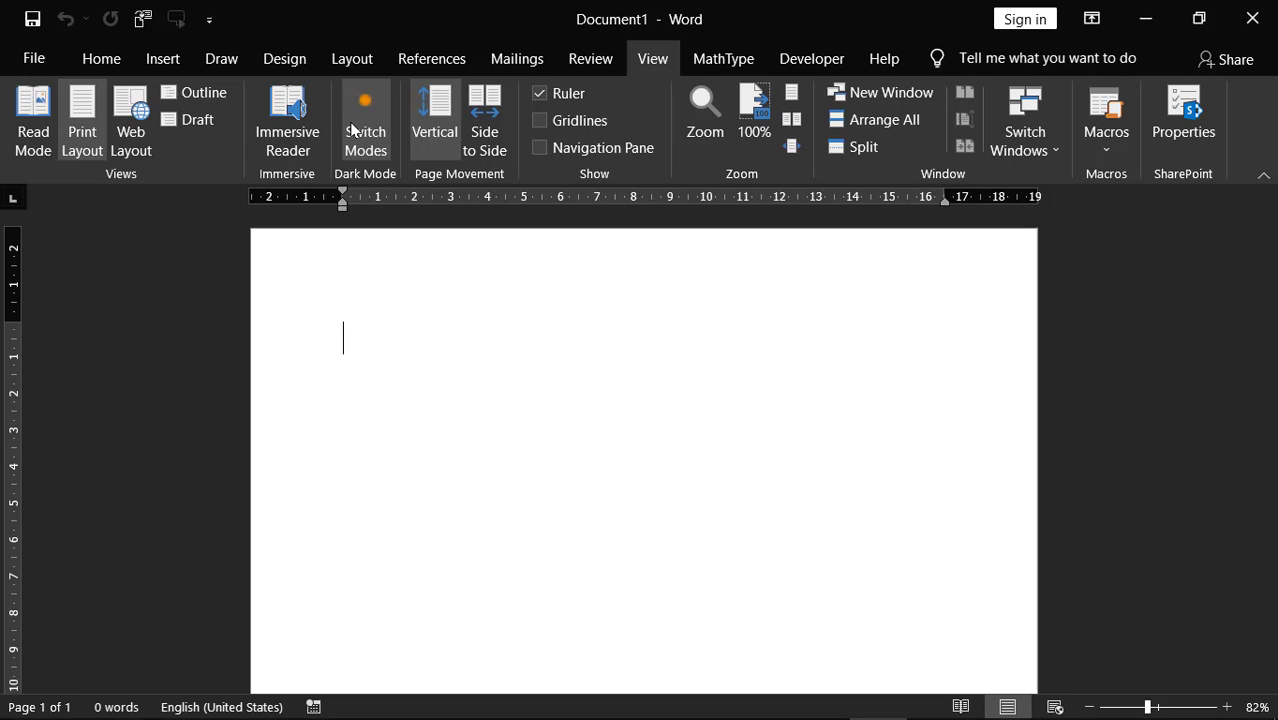
left_click(352, 130)
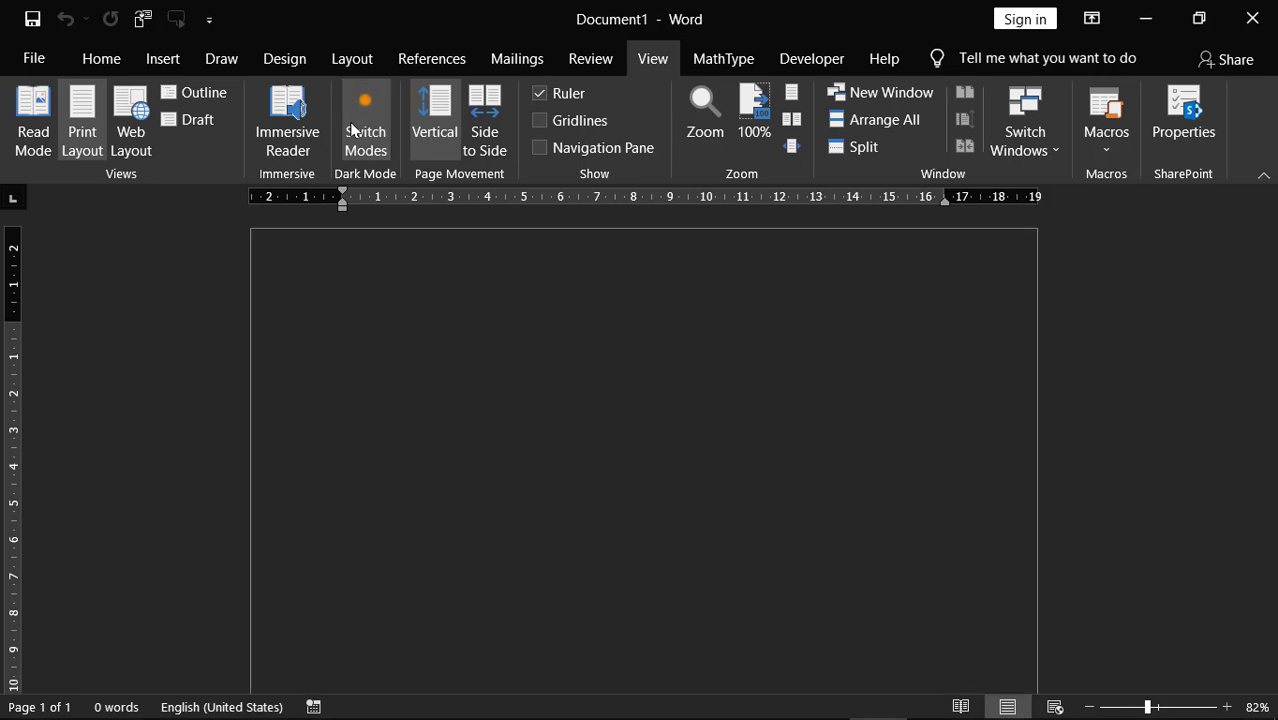